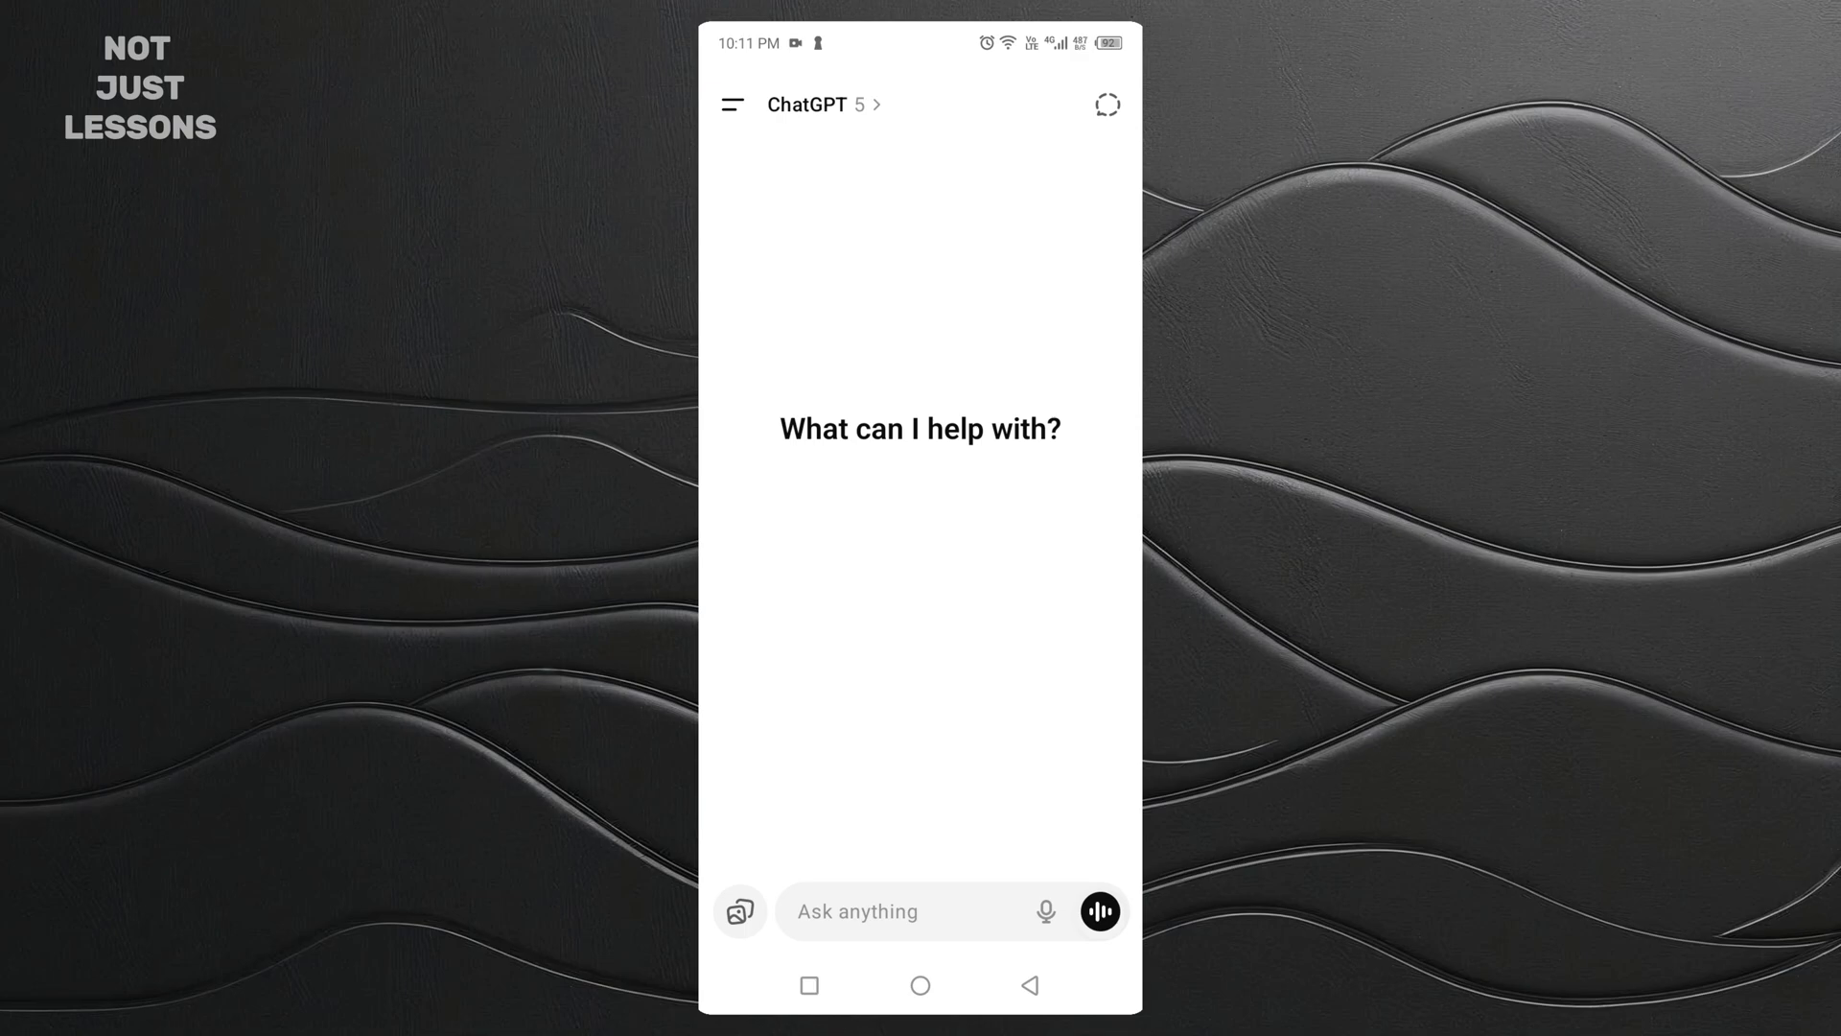
# Start a temporary chat and accept its no-history, no-memory, no-training terms.
pyautogui.click(1108, 104)
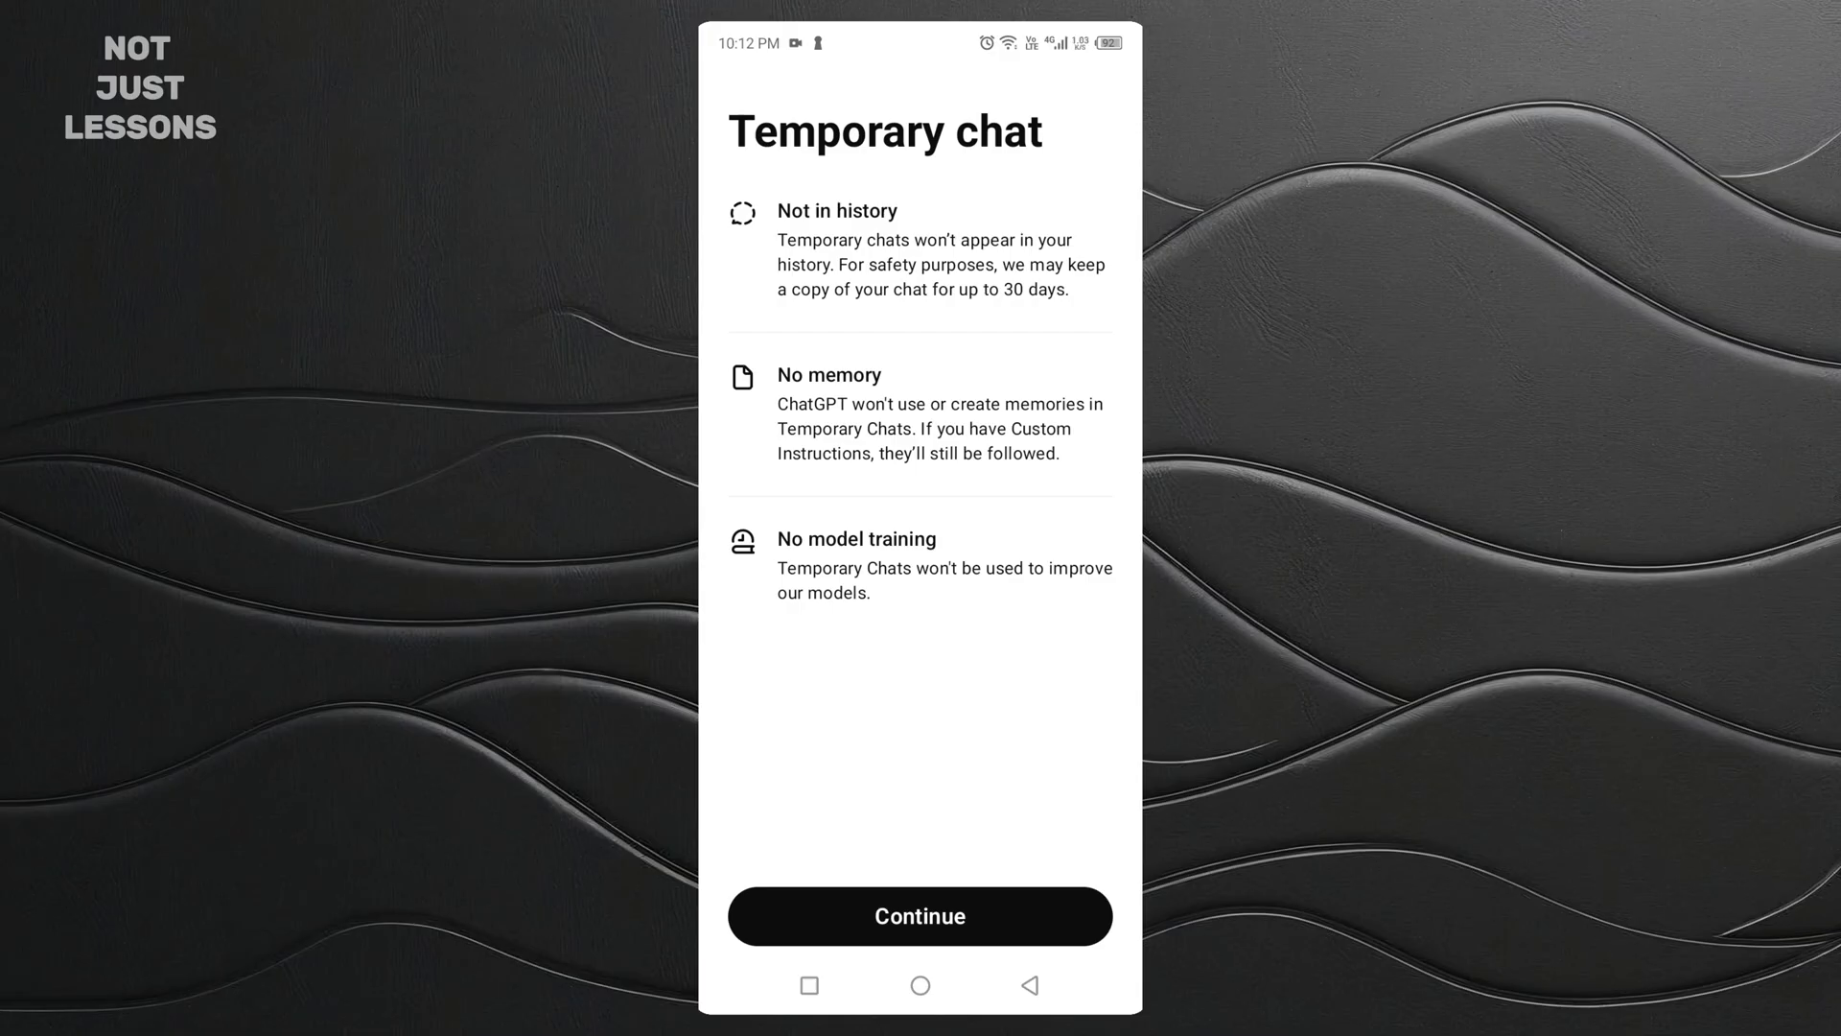
pyautogui.click(834, 913)
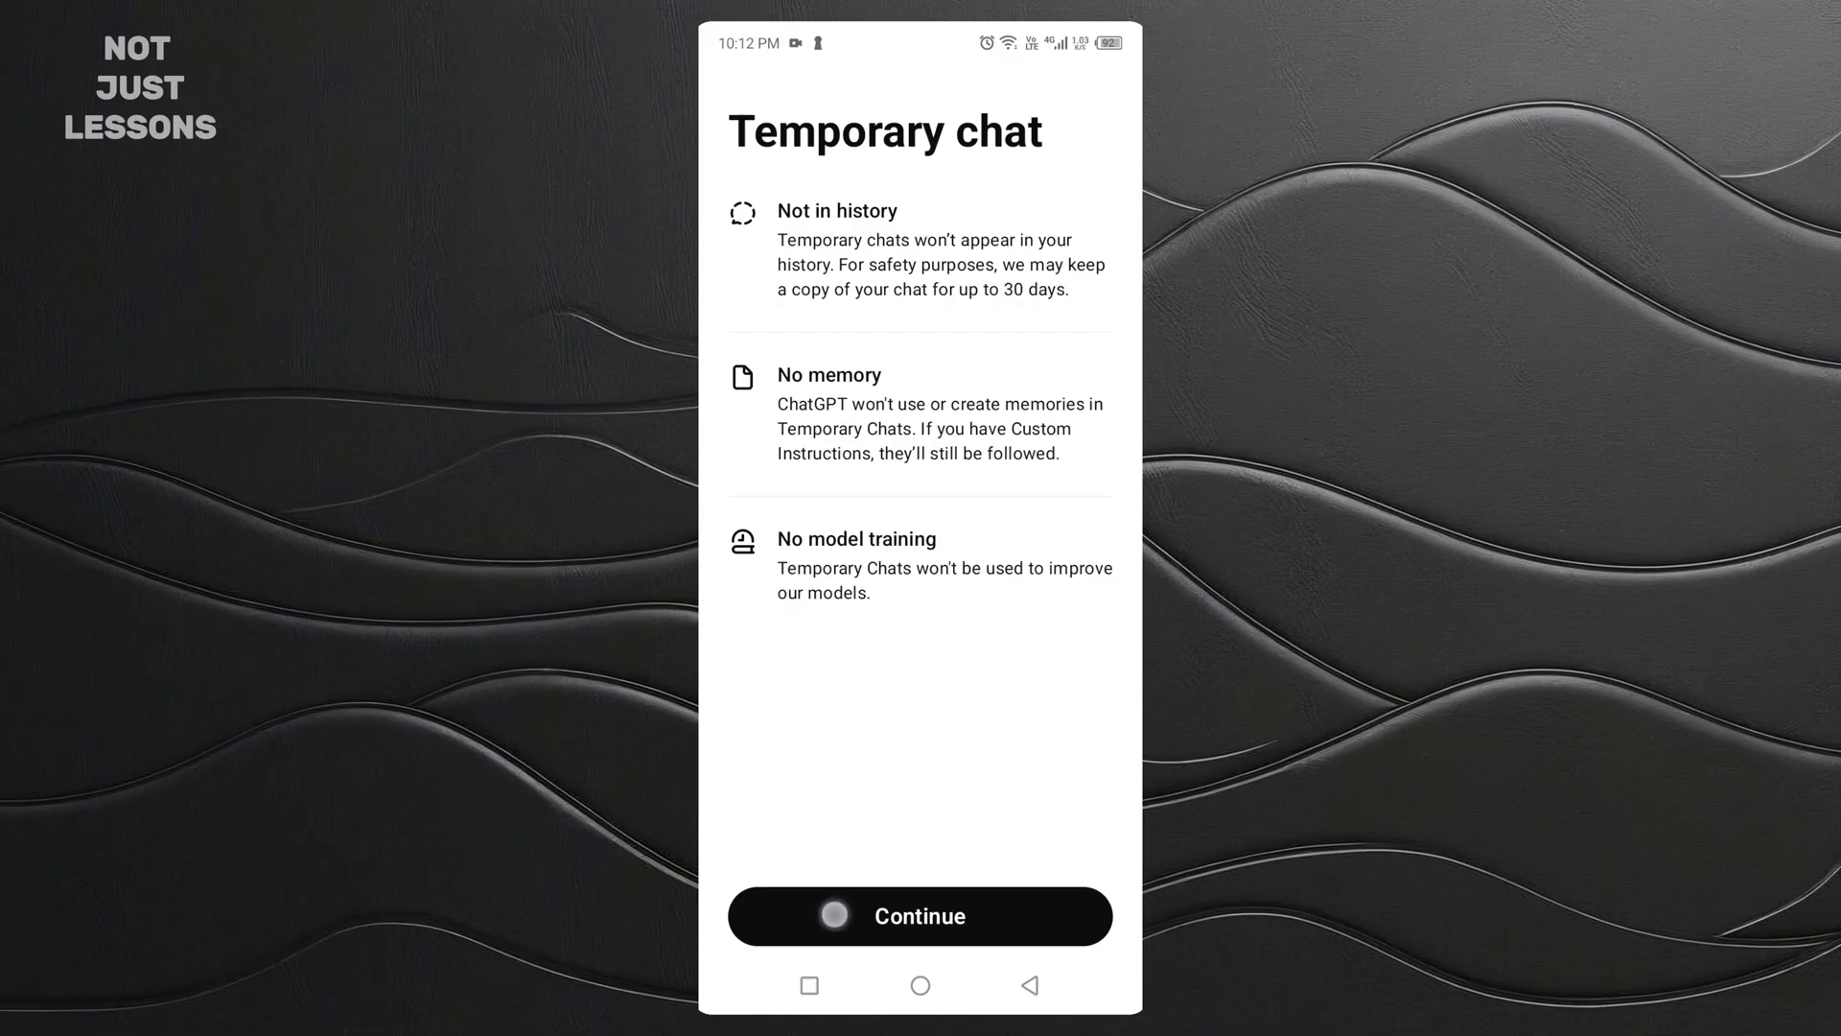